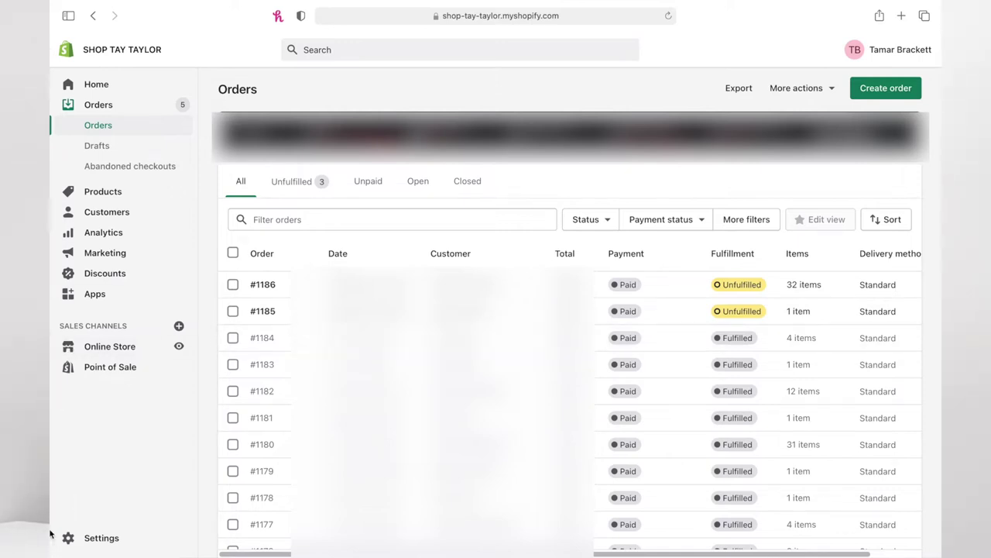
Go to the store Settings and open Shipping and delivery.
left_click(102, 538)
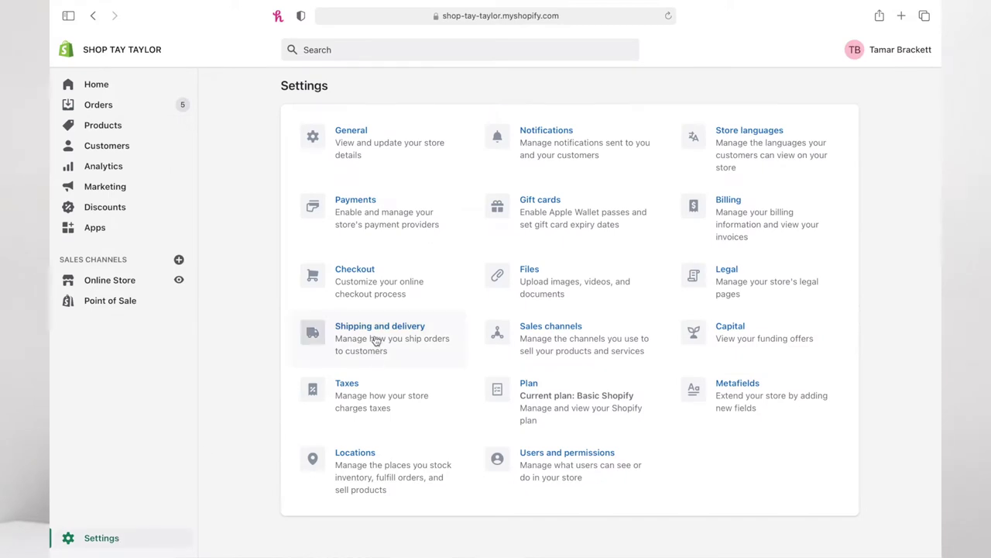
left_click(375, 340)
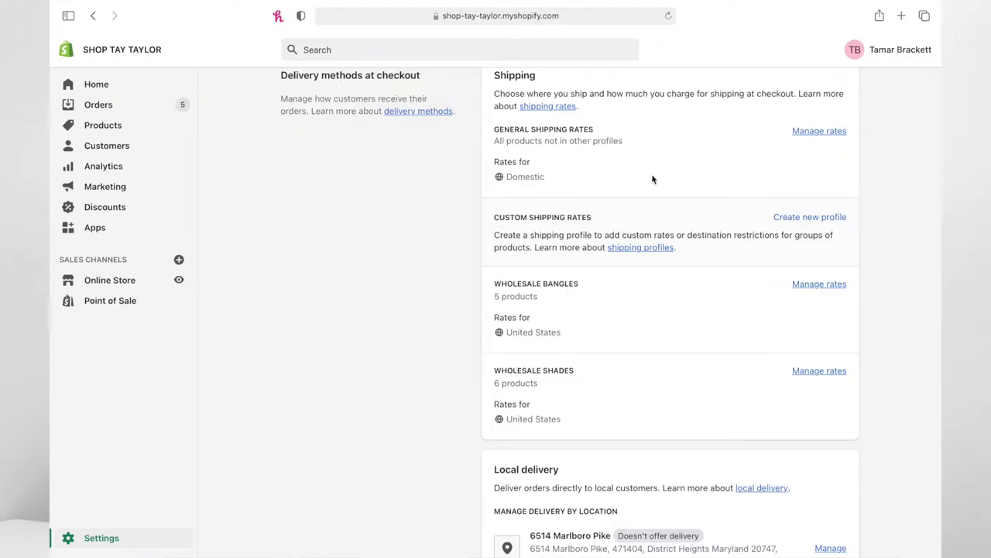
Open the General profile's rates and begin a new rate for the Domestic zone.
scroll(652, 179, "up", 2)
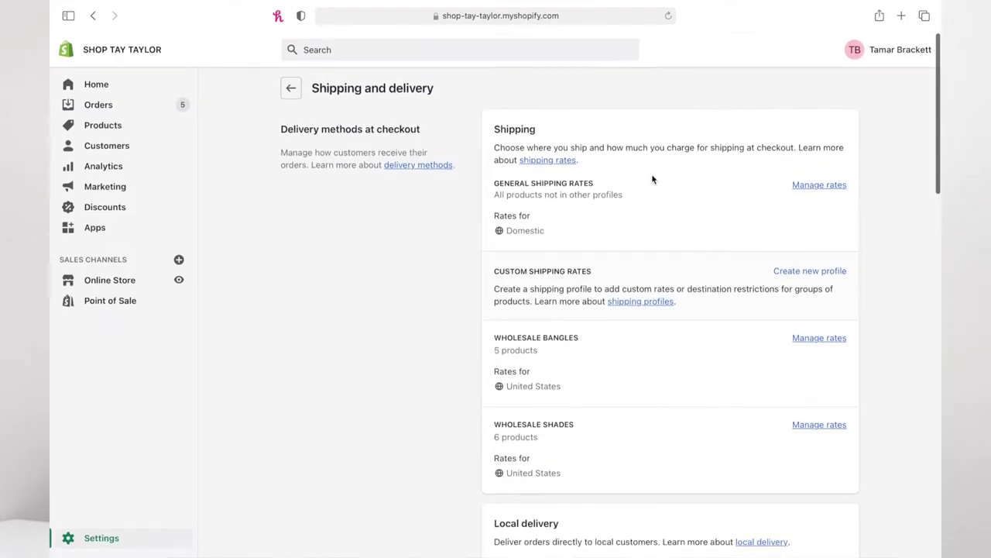
scroll(652, 179, "down", 1)
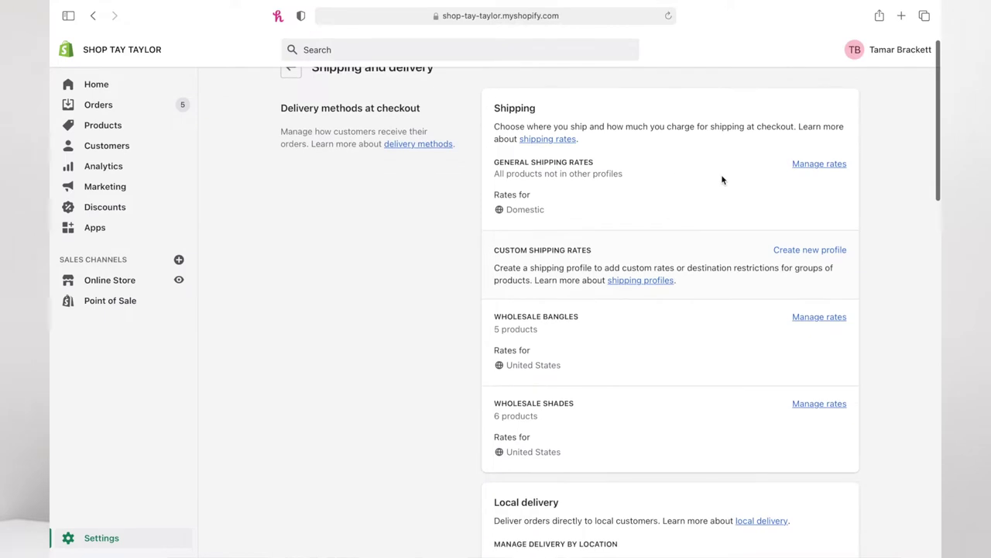
left_click(806, 165)
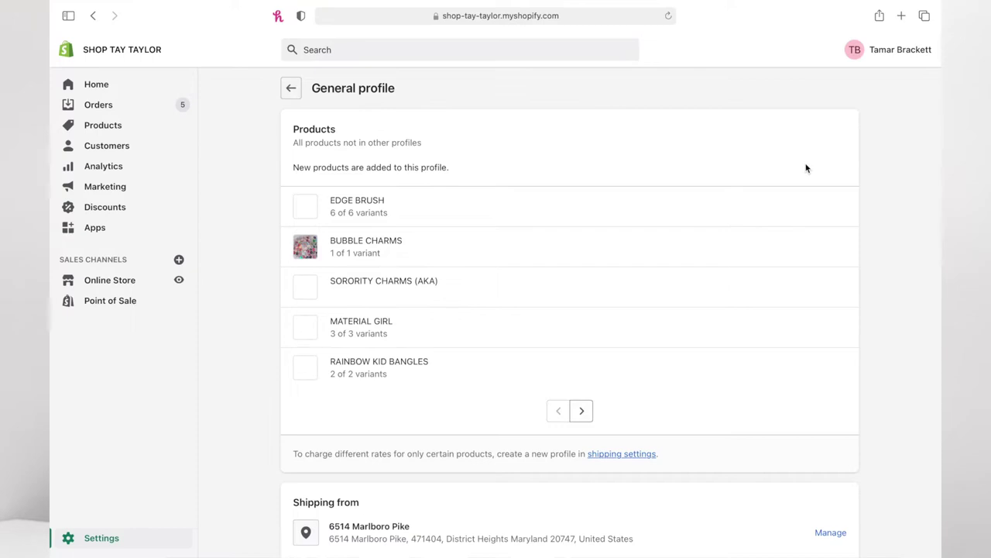
scroll(679, 356, "down", 3)
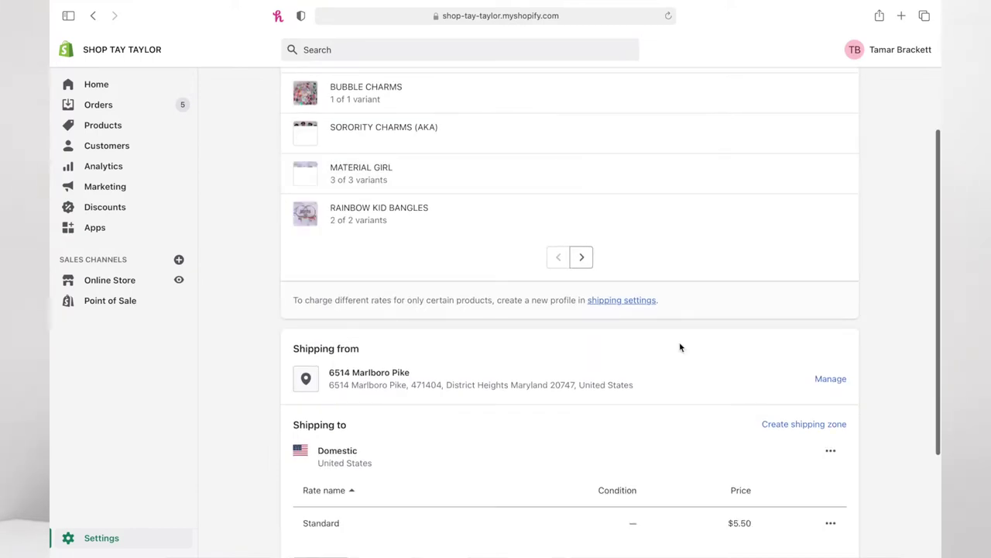
scroll(679, 347, "down", 2)
scroll(679, 347, "down", 3)
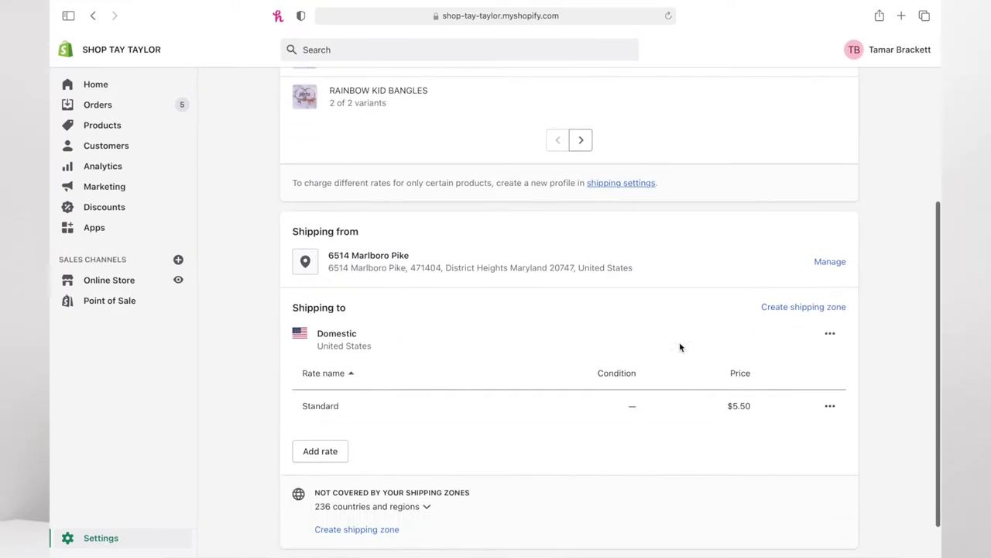
scroll(679, 347, "down", 1)
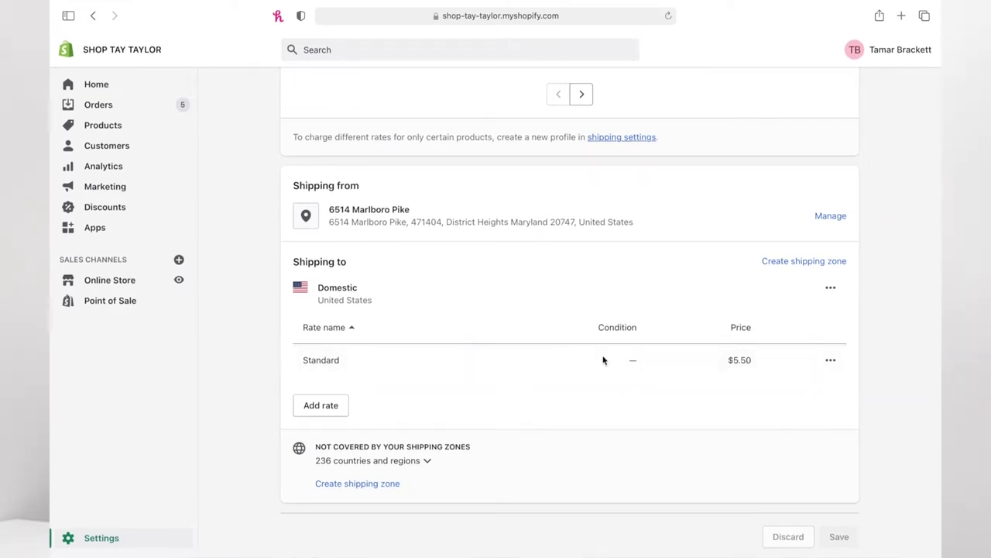
left_click(315, 409)
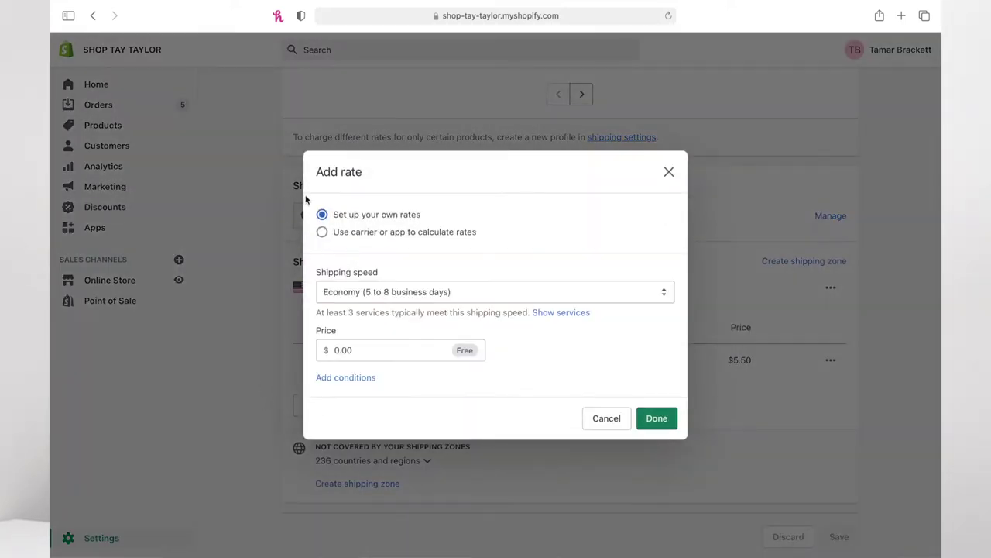
Draft a Standard (3 to 4 business days) rate priced at 5.50.
left_click(341, 295)
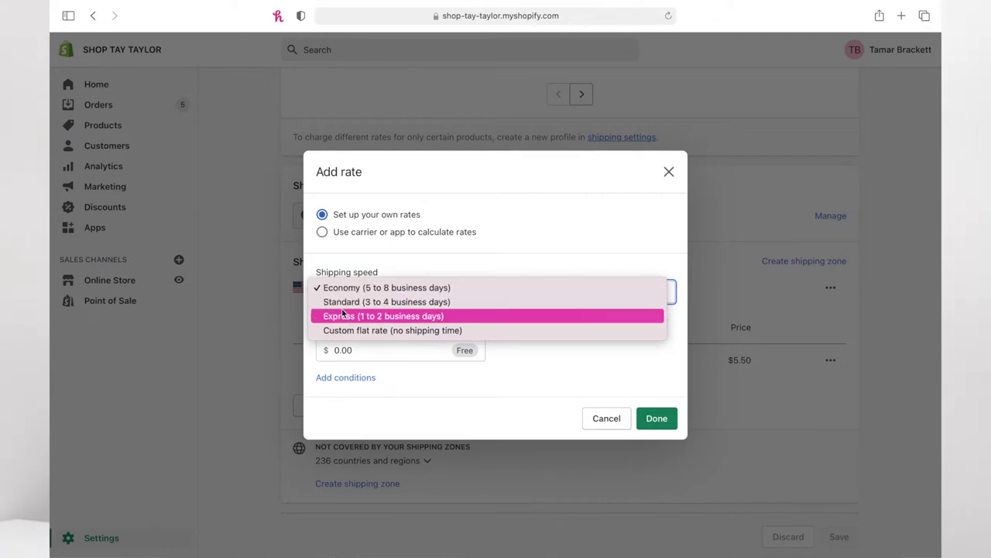
left_click(342, 302)
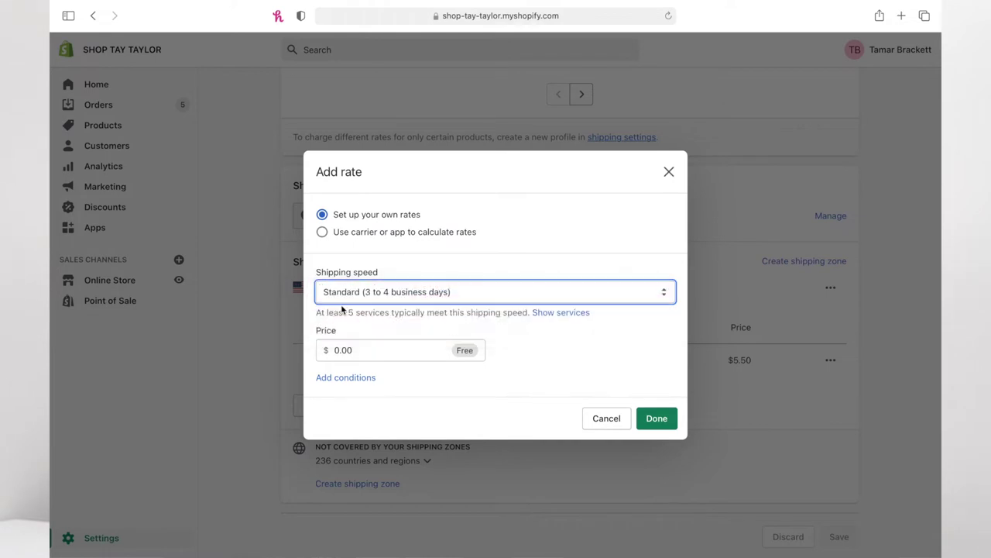
left_click(406, 296)
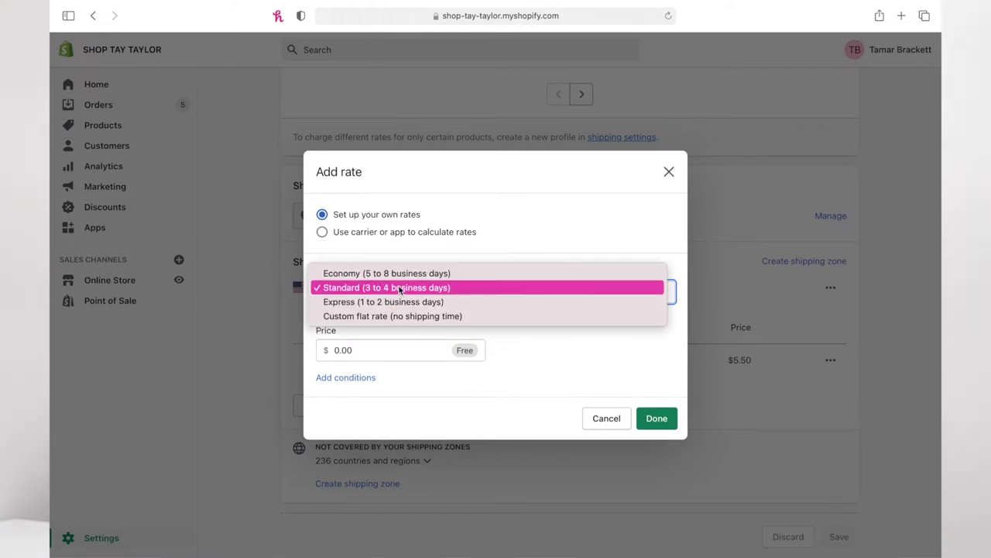
left_click(399, 288)
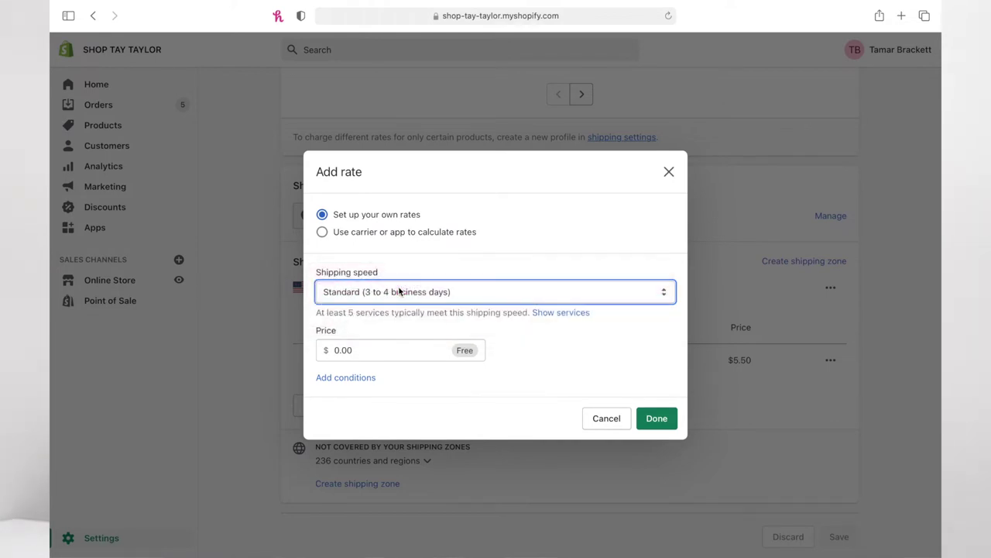
left_click(379, 359)
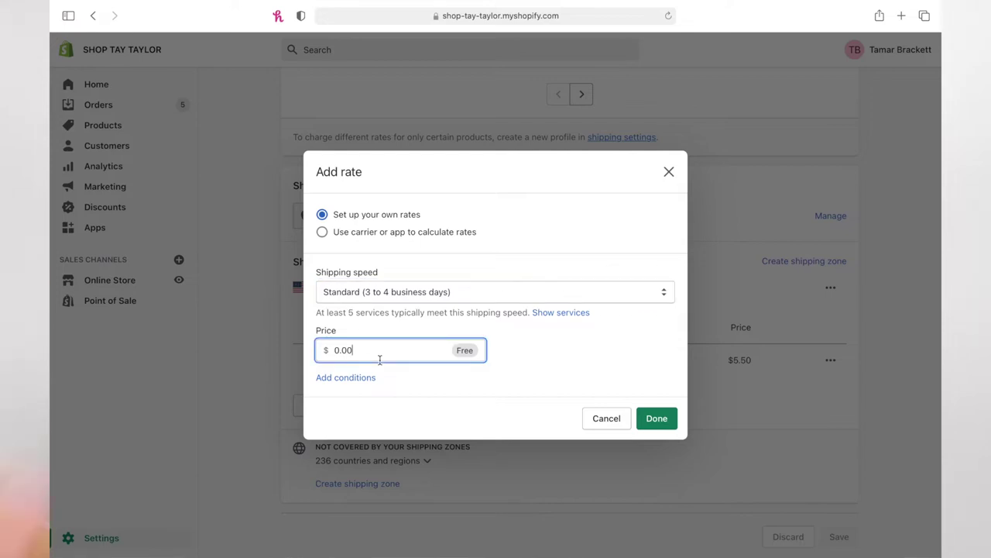
type("5")
key("BackSpace")
key("BackSpace")
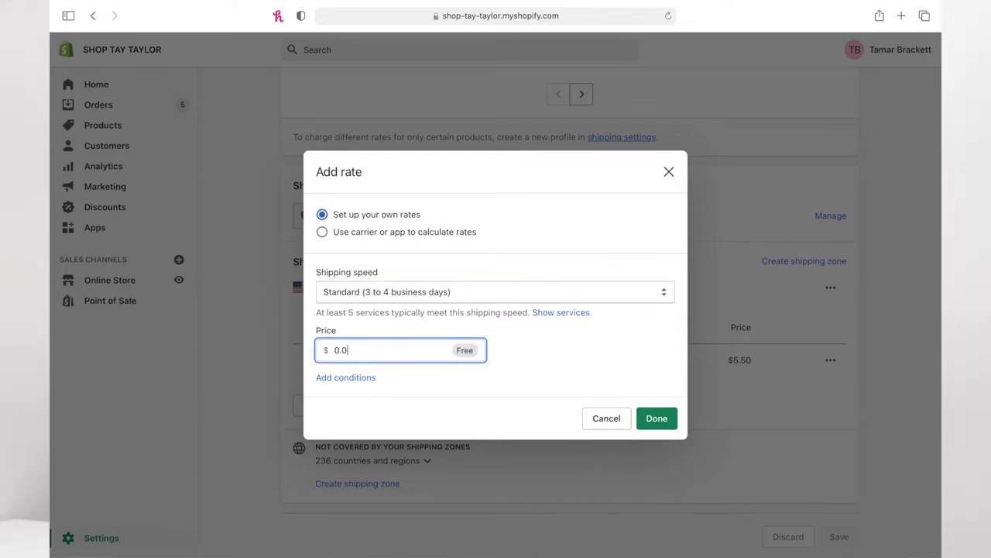
type("5.50")
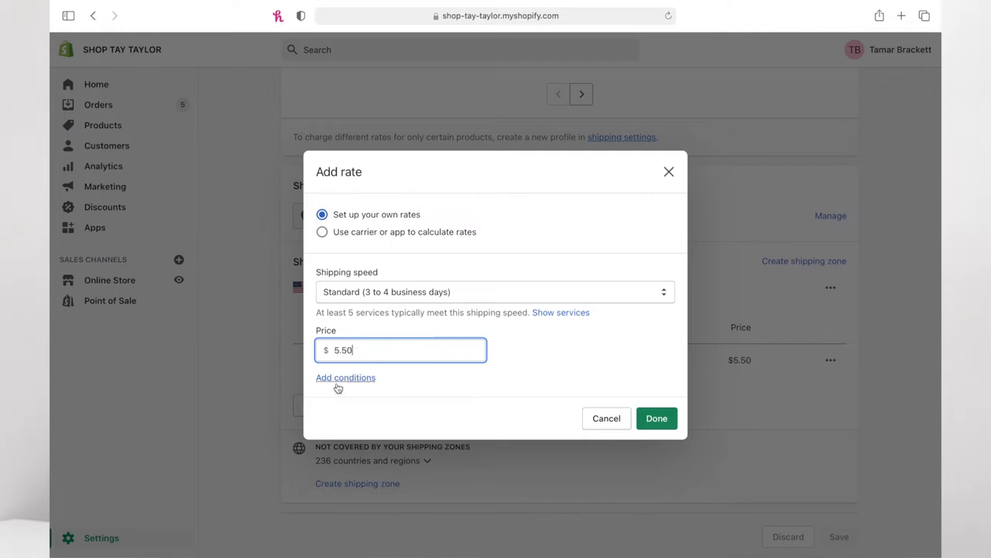
Try order-price conditions, remove them, and cancel the rate without saving.
left_click(339, 379)
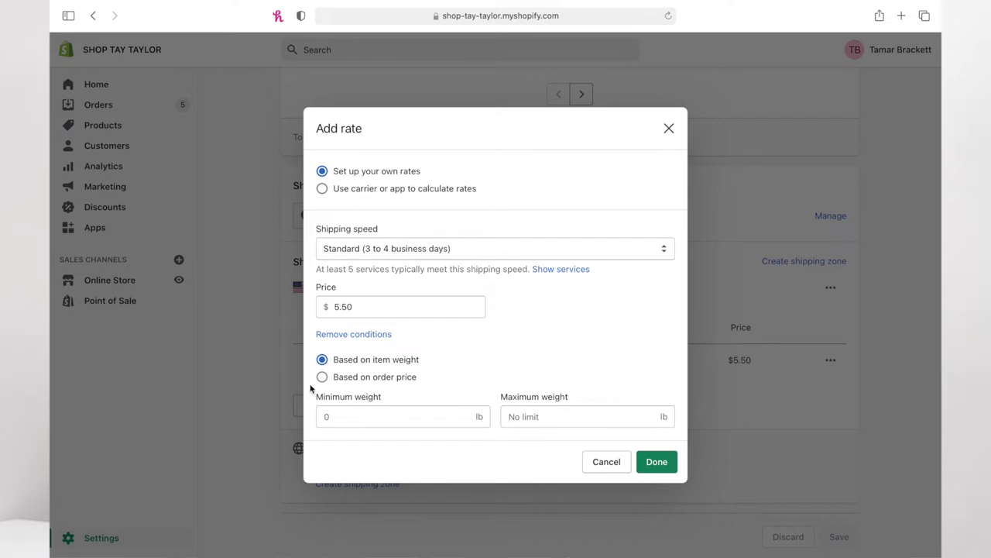
left_click_drag(413, 379, 335, 380)
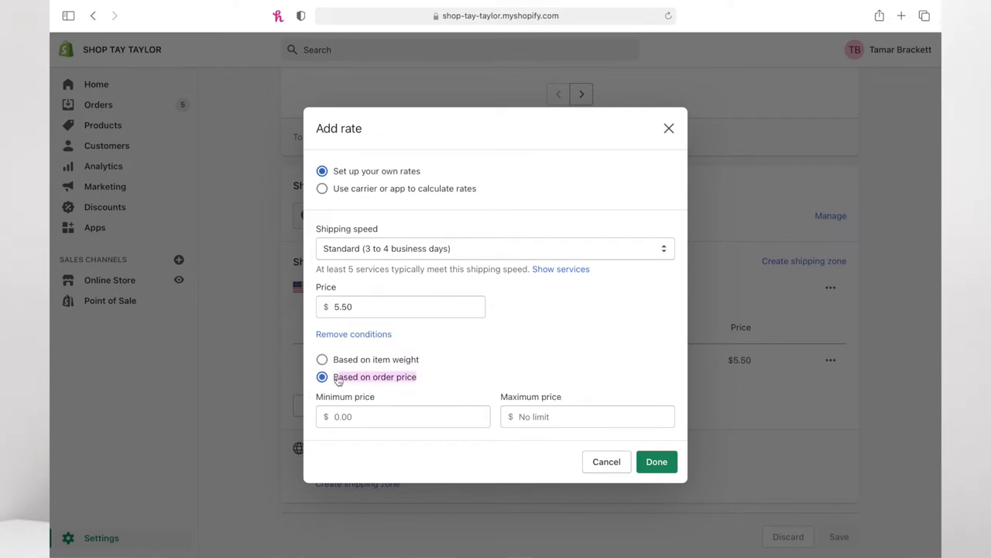
left_click(386, 381)
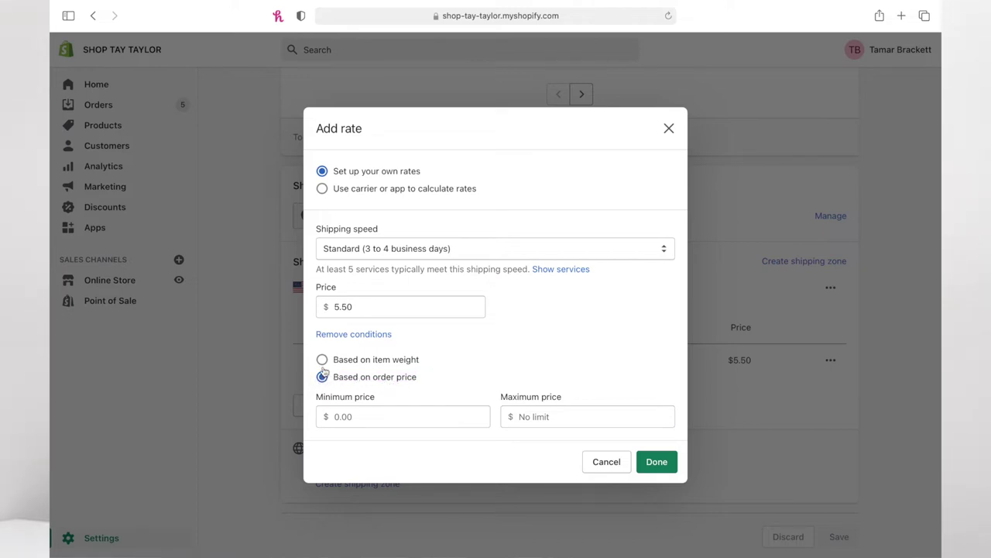
left_click(369, 335)
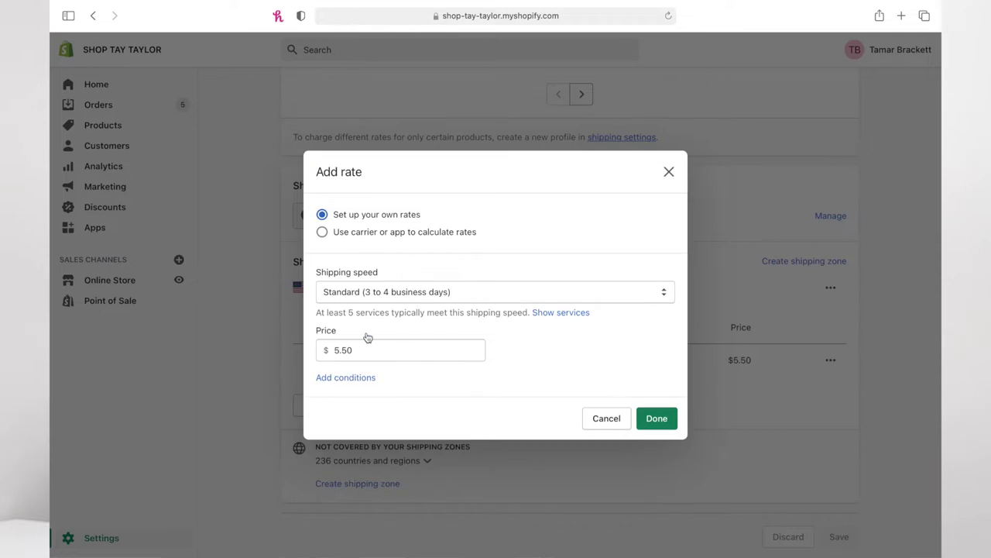
left_click(600, 419)
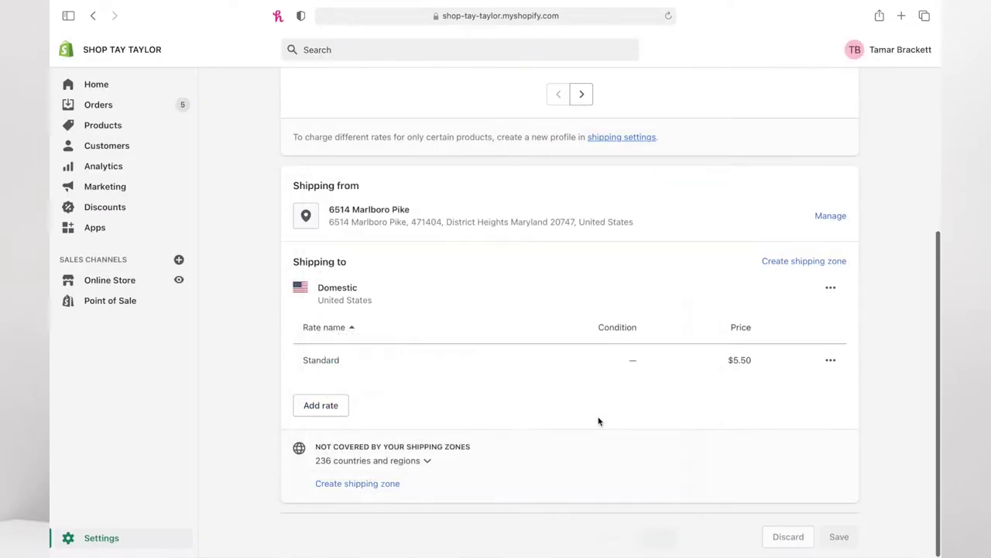
Start a new shipping zone, browse the country list, then close it unsaved.
left_click(807, 262)
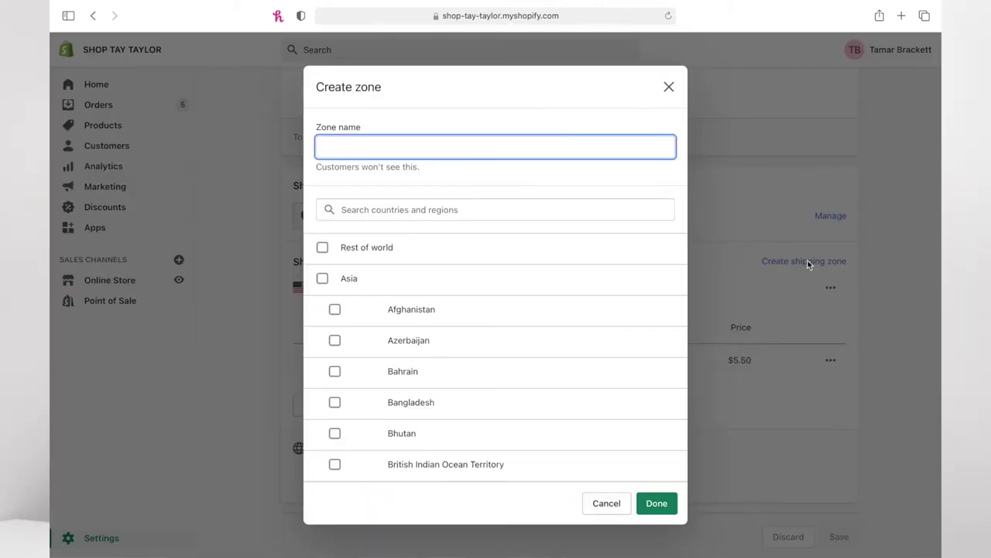
scroll(506, 358, "down", 8)
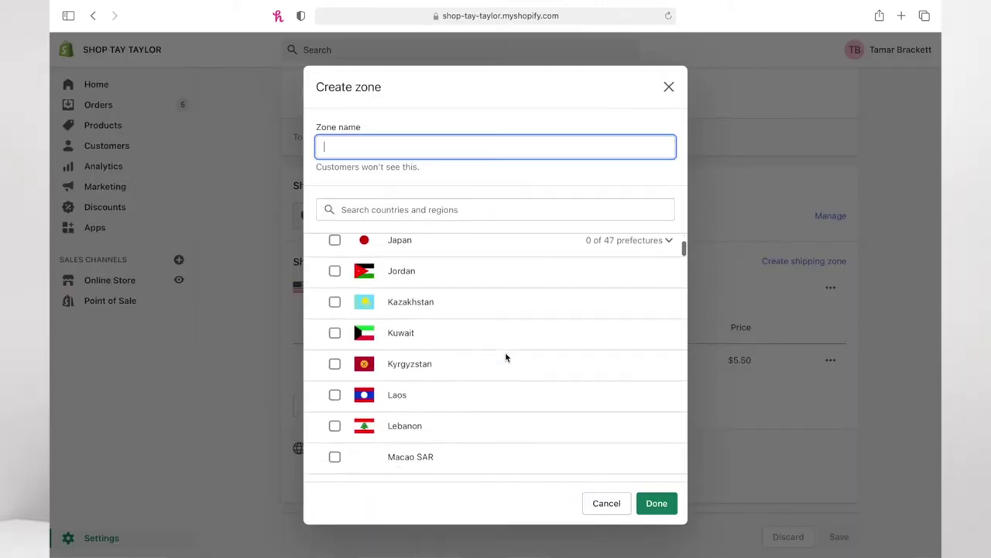
scroll(506, 357, "up", 8)
scroll(482, 389, "down", 2)
scroll(481, 390, "down", 1)
scroll(482, 391, "up", 4)
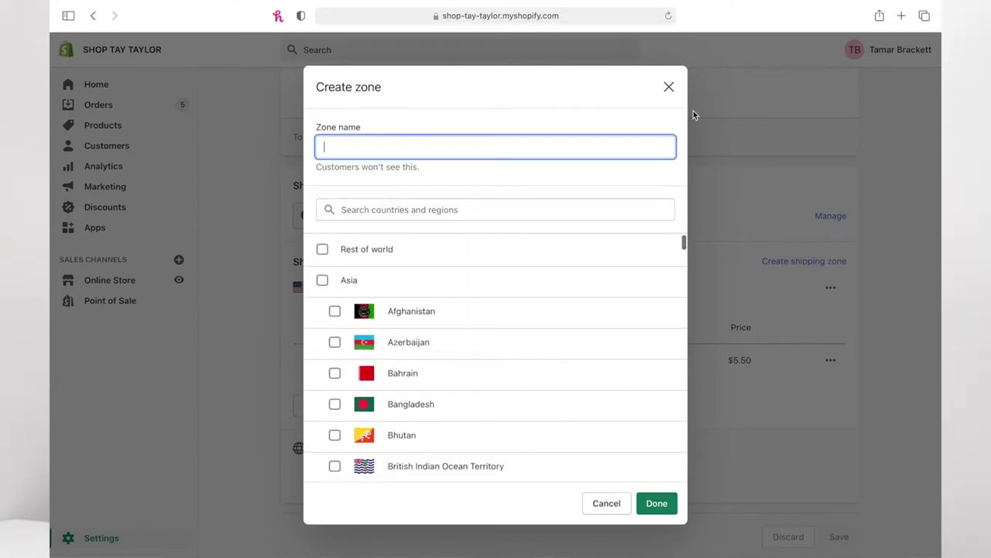
left_click(671, 90)
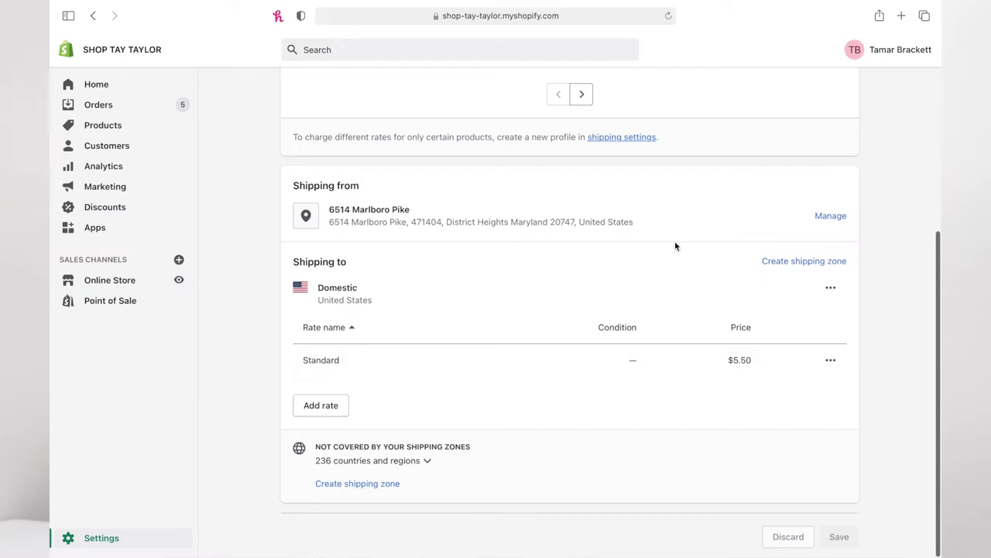
Create a new shipping zone containing Chad.
left_click(795, 265)
scroll(515, 365, "down", 10)
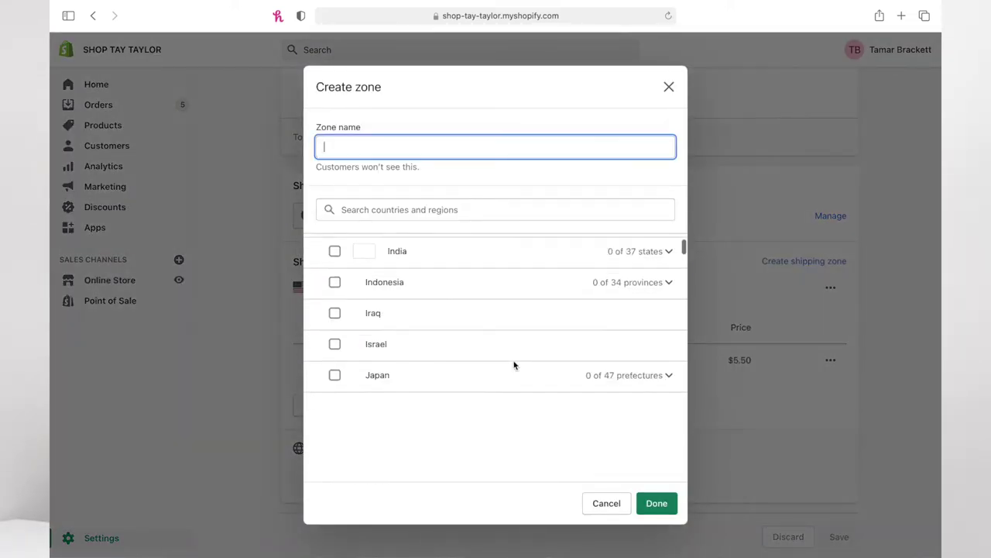
scroll(515, 365, "down", 10)
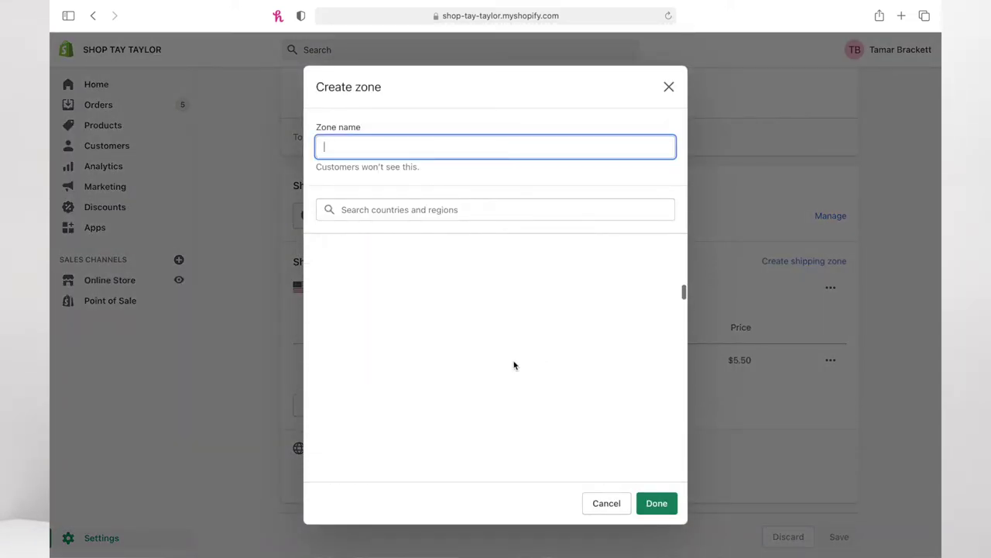
scroll(515, 365, "down", 1)
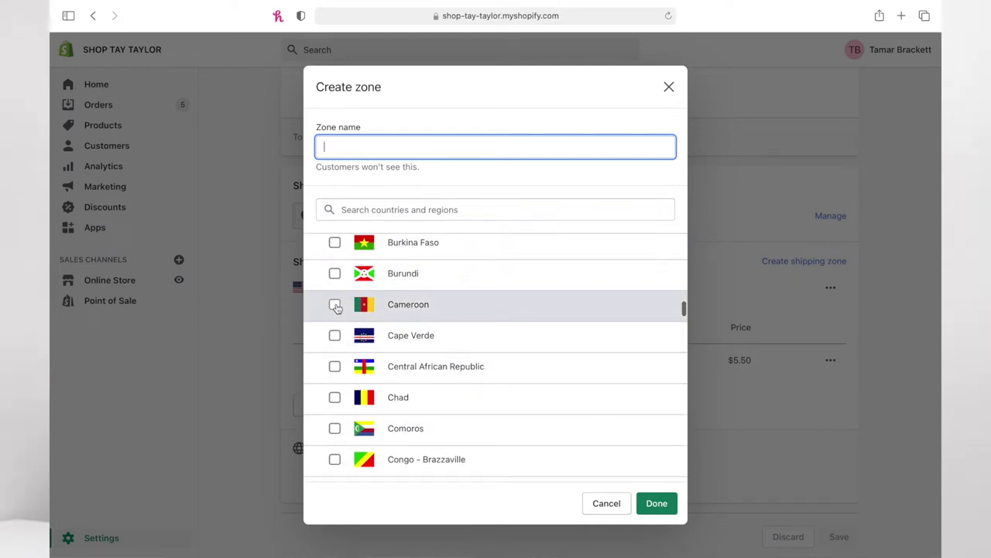
left_click(335, 396)
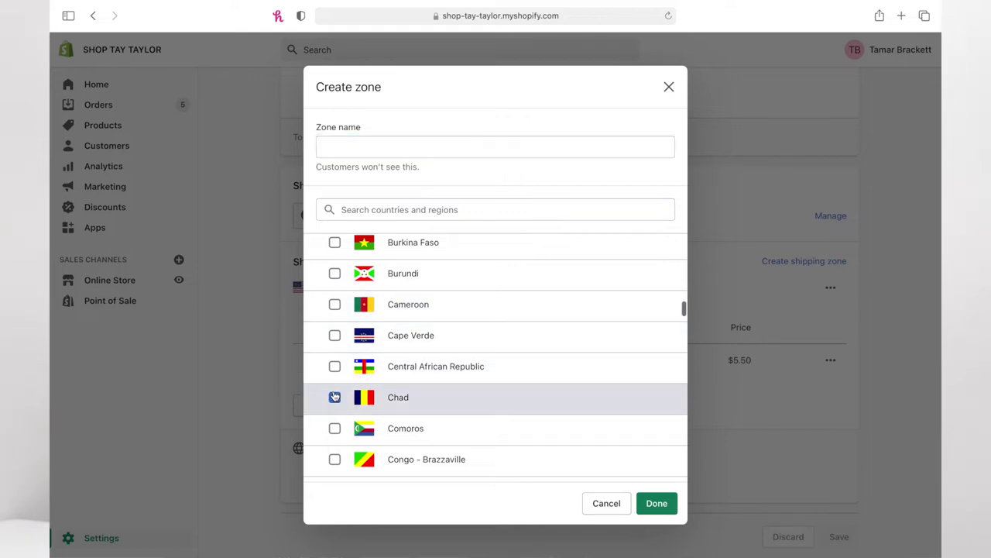
left_click(659, 503)
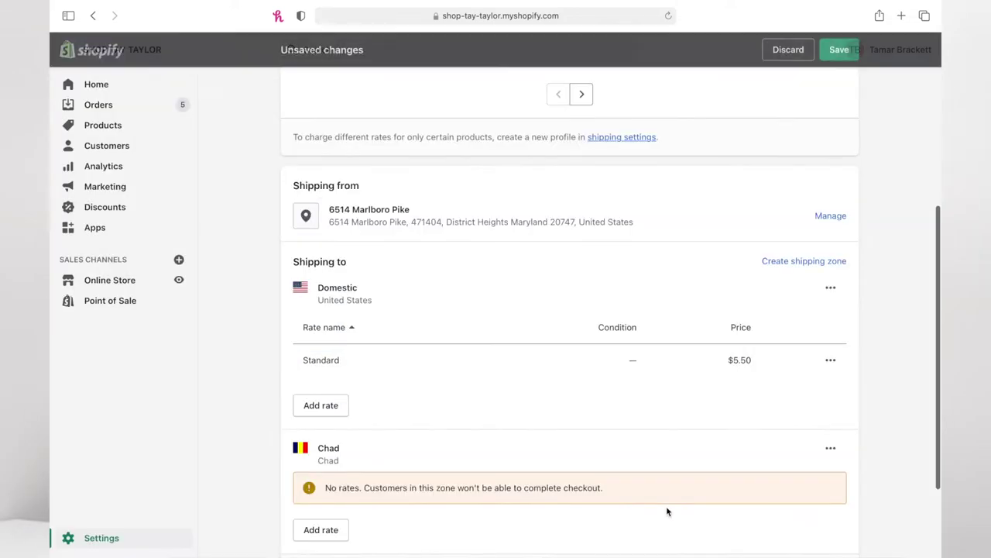
Add a Standard International rate of $20.00 to the Chad zone.
scroll(653, 498, "down", 3)
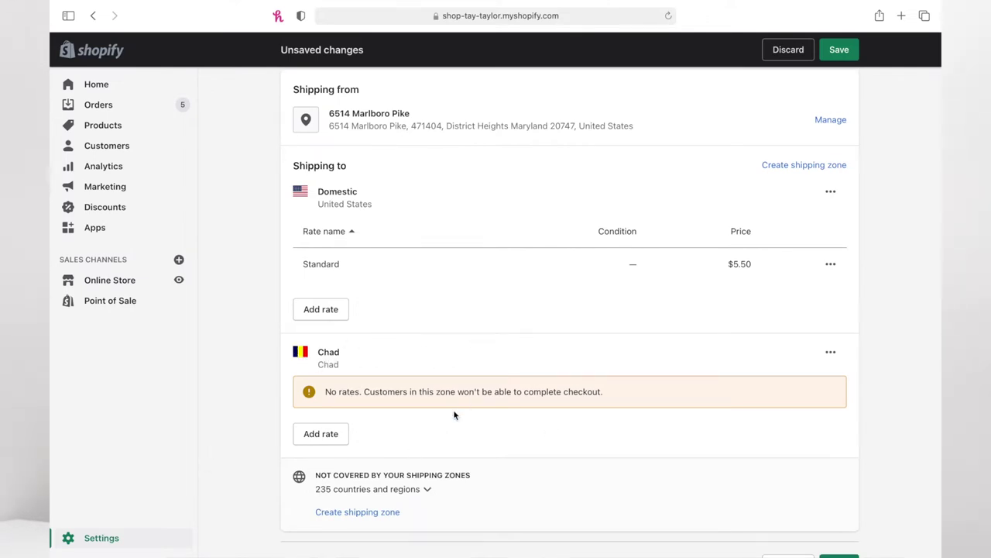
left_click(343, 435)
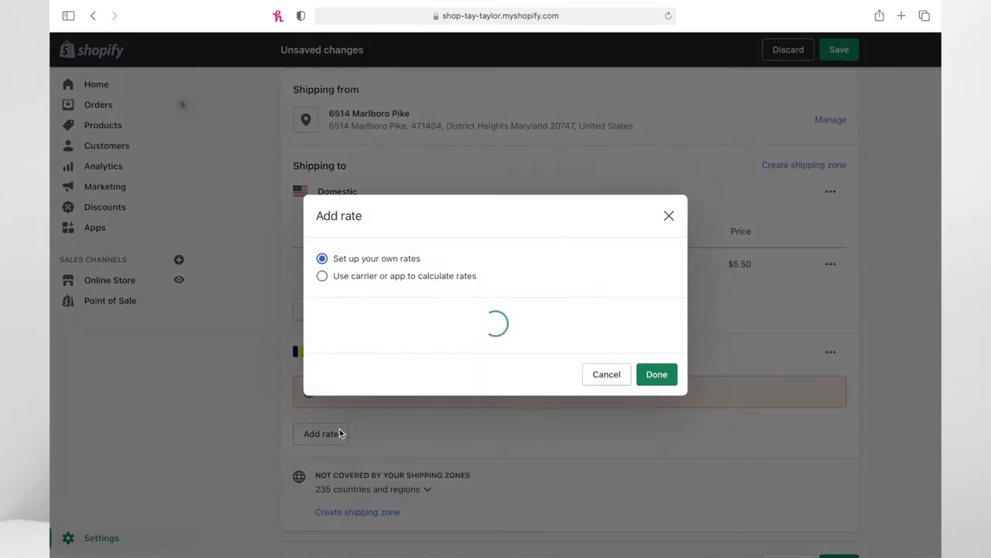
left_click(457, 294)
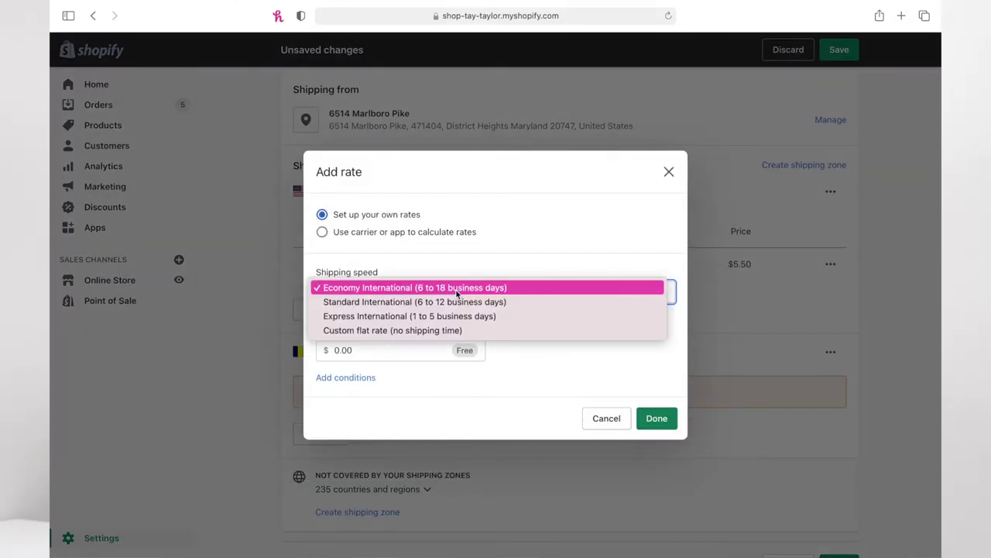
left_click(458, 302)
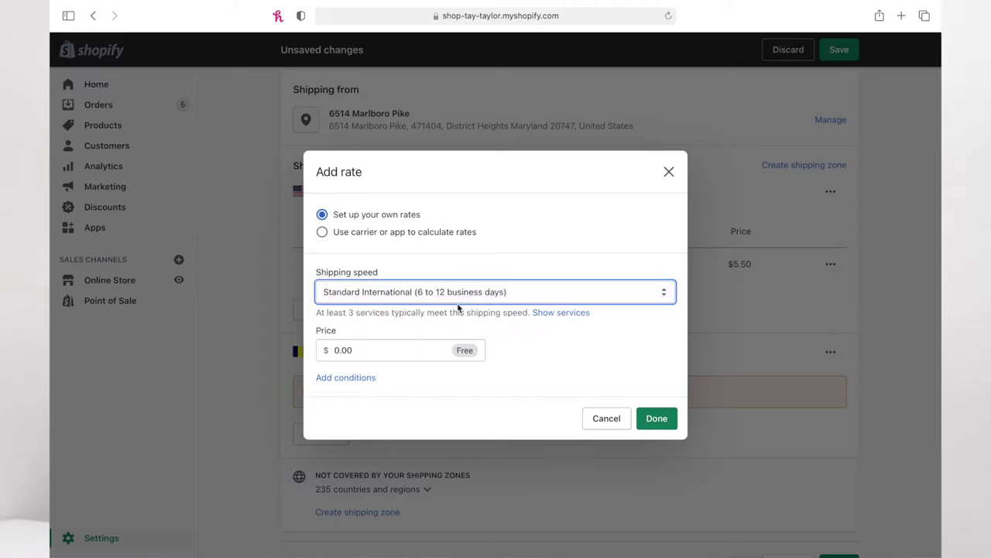
left_click(384, 345)
type("20")
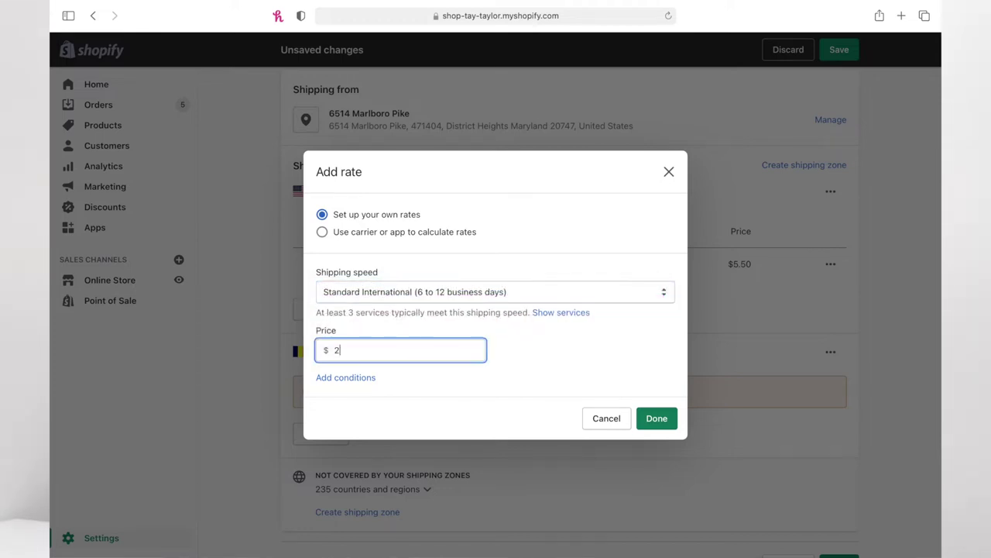
left_click(658, 417)
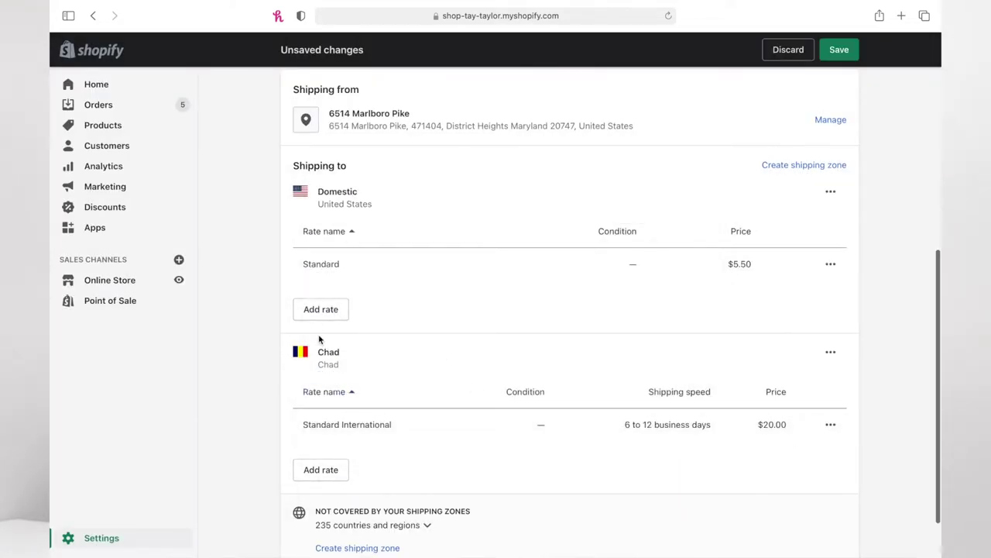
Delete the Chad zone from the General profile.
left_click(830, 353)
left_click(812, 413)
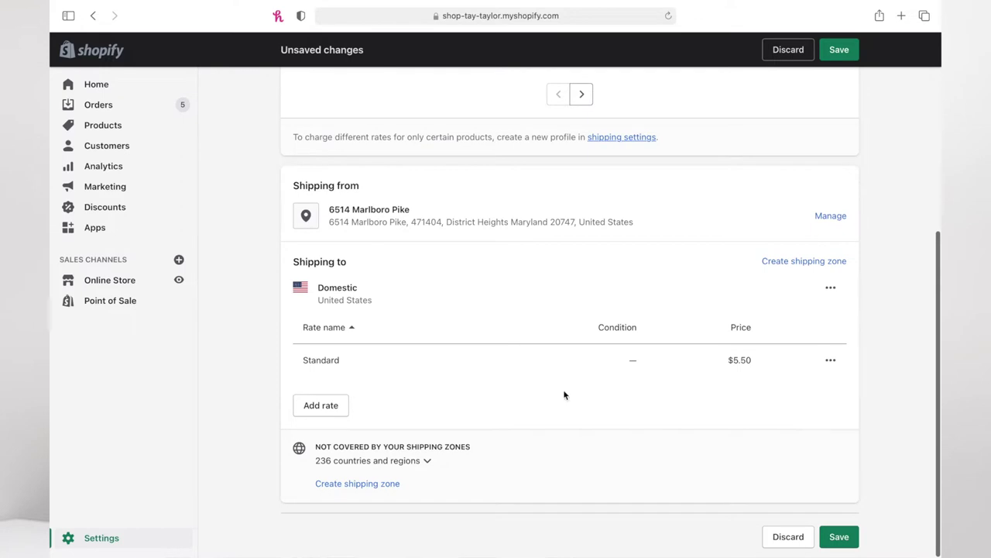
scroll(512, 363, "up", 10)
Leave the General profile discarding changes and start a new custom shipping profile.
left_click(289, 89)
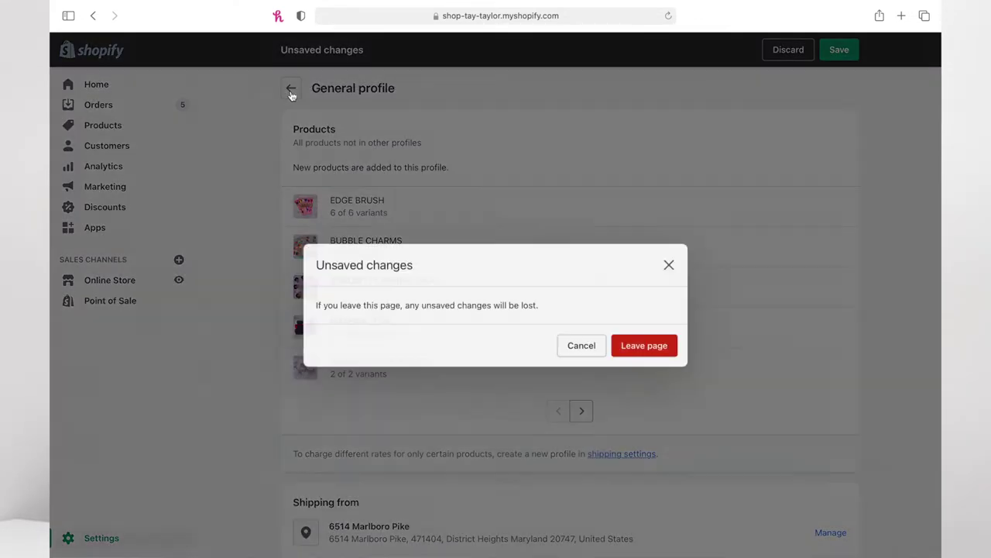
left_click(639, 339)
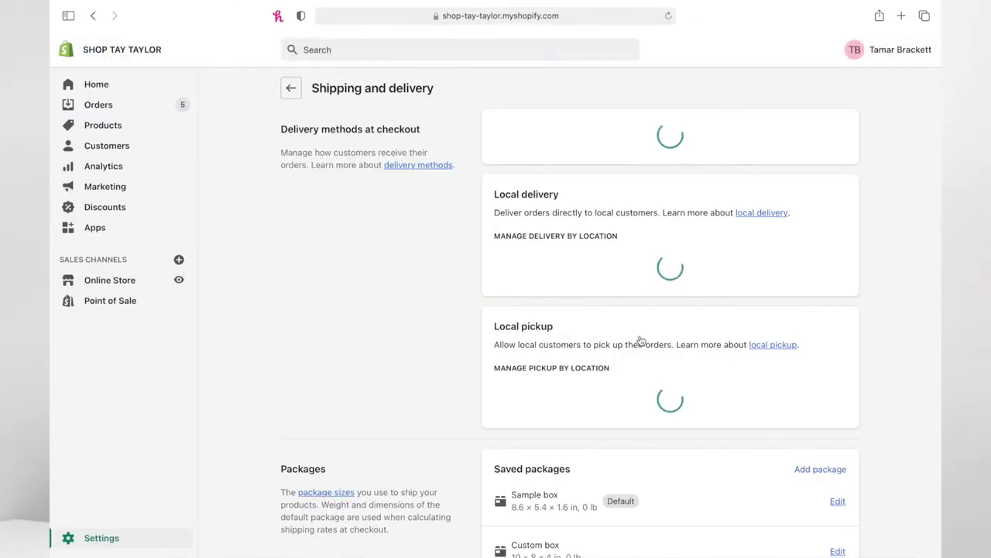
scroll(343, 271, "down", 3)
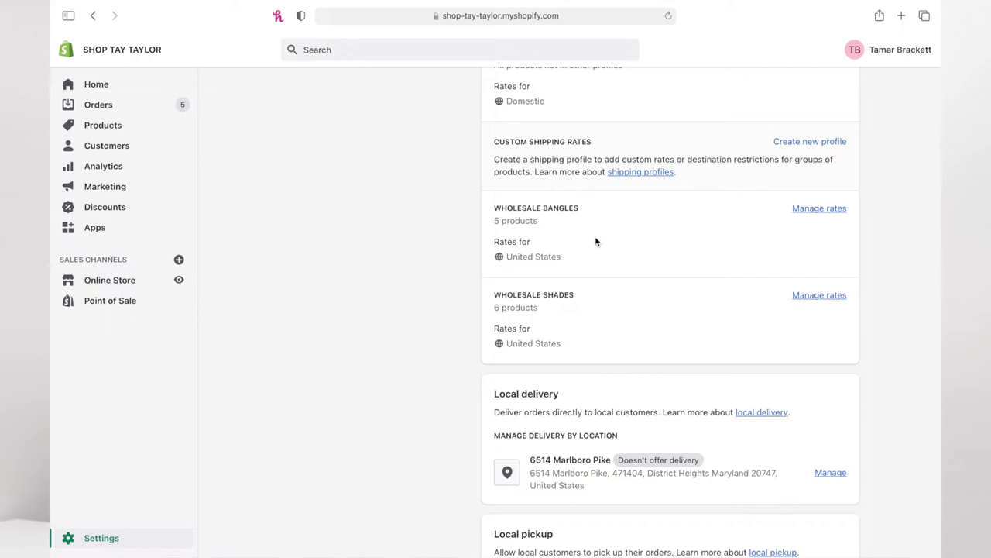
scroll(733, 261, "up", 2)
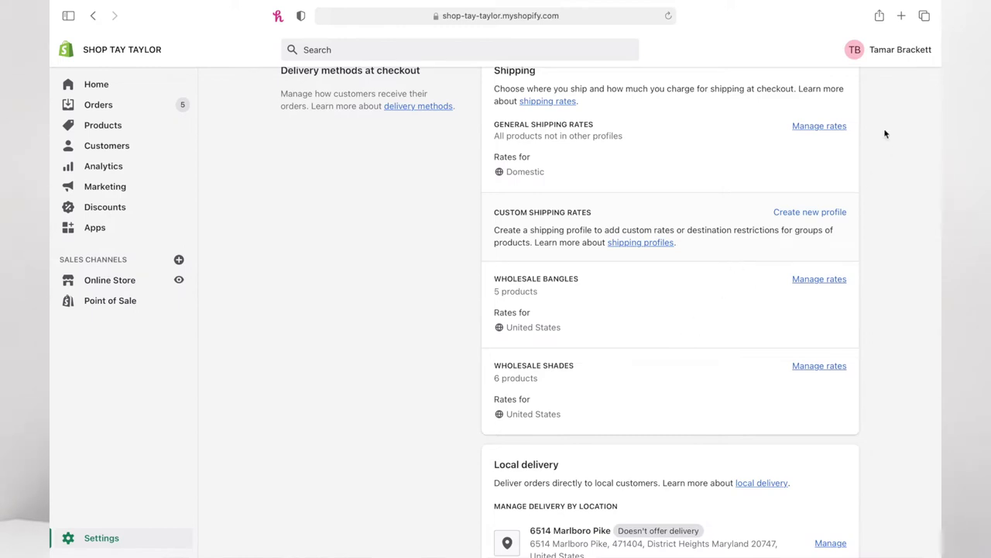
left_click(813, 214)
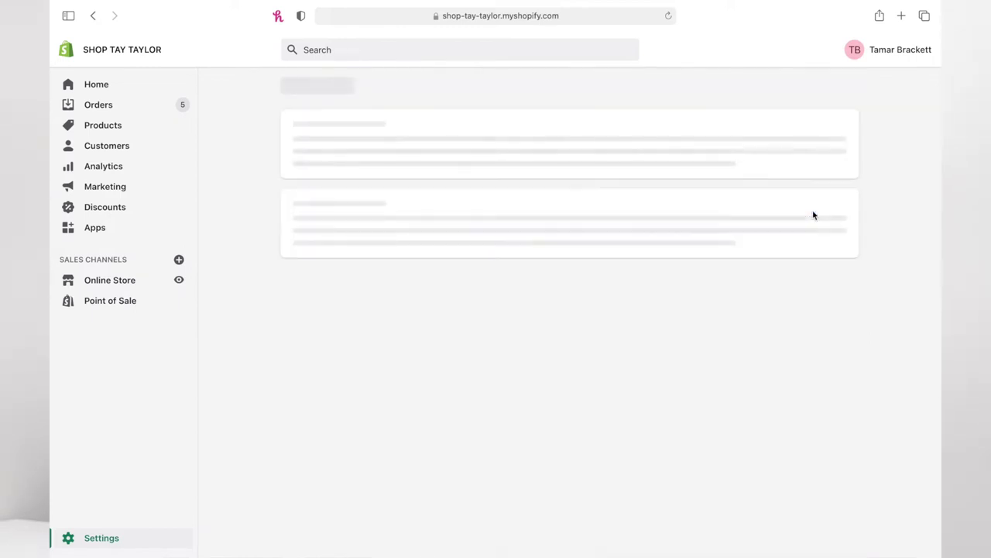
Name the profile WHOLESALE SUNGLASSES and search the product picker for 'PURE'.
left_click(357, 164)
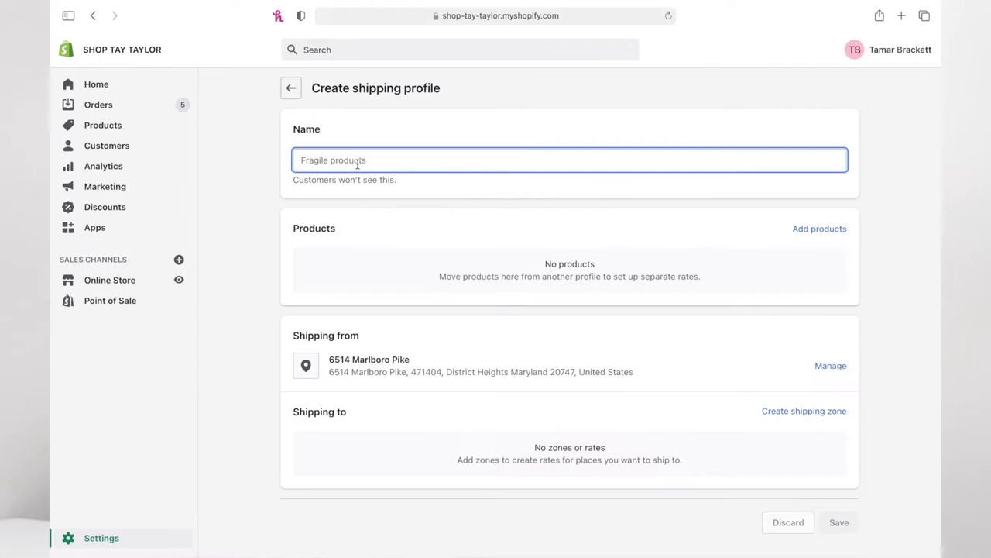
type("WHOLESALE SU")
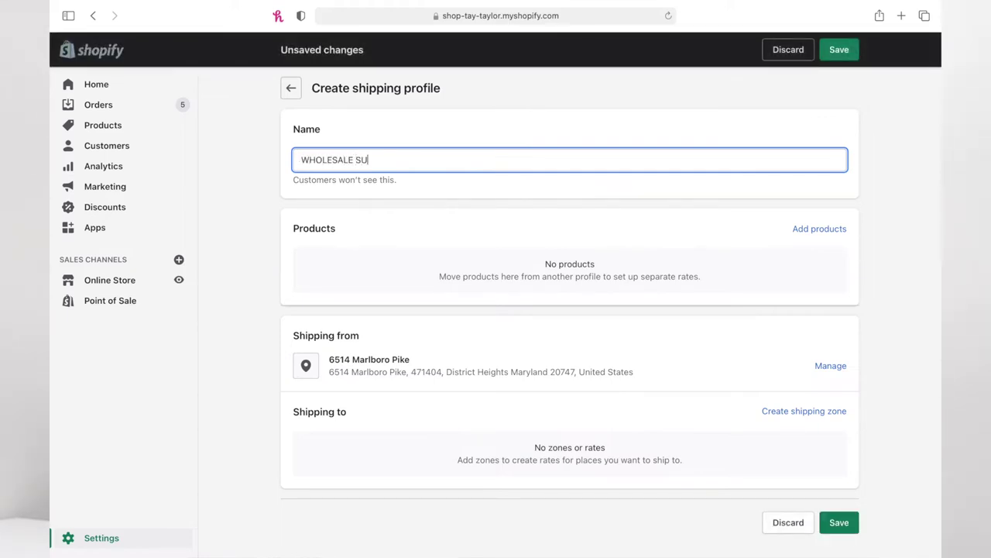
type("NGLASSES")
left_click(805, 232)
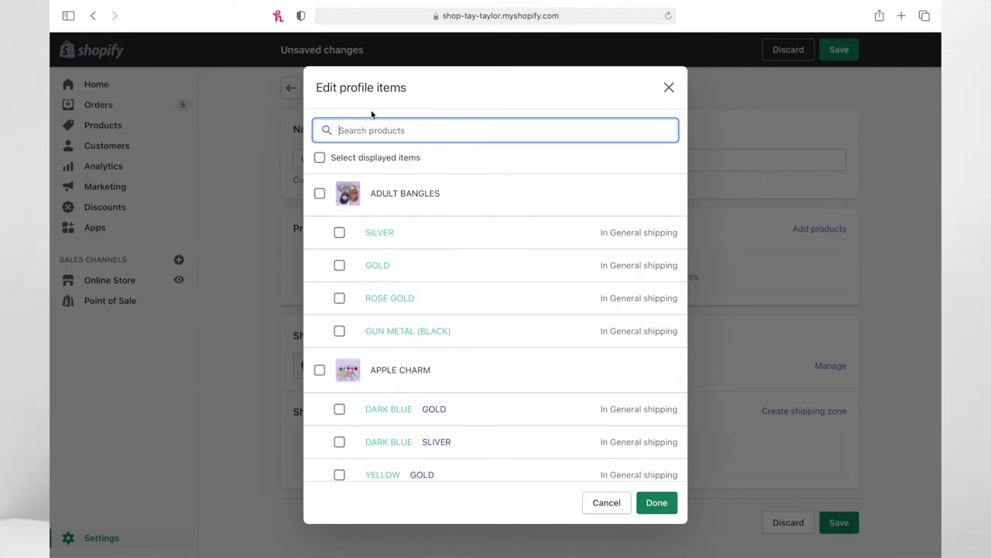
type("PURE")
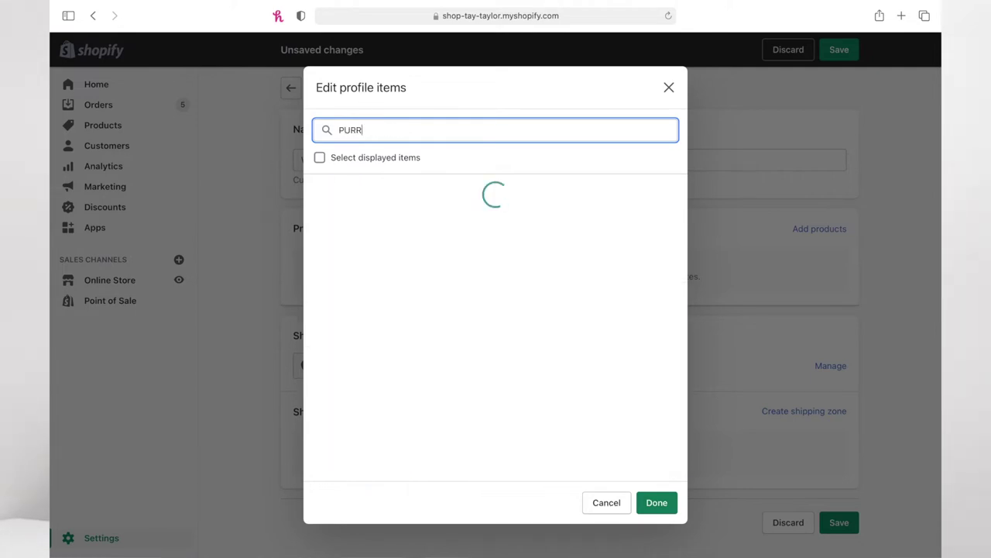